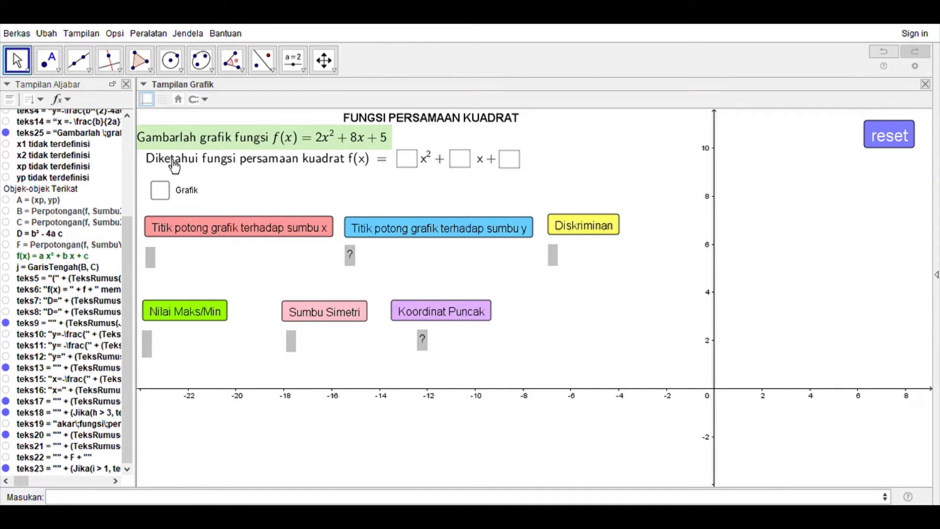
# Step: Enter the coefficients 2, 8 and 5 to define the quadratic function f(x) = 2x² + 8x + 5
pyautogui.click(414, 165)
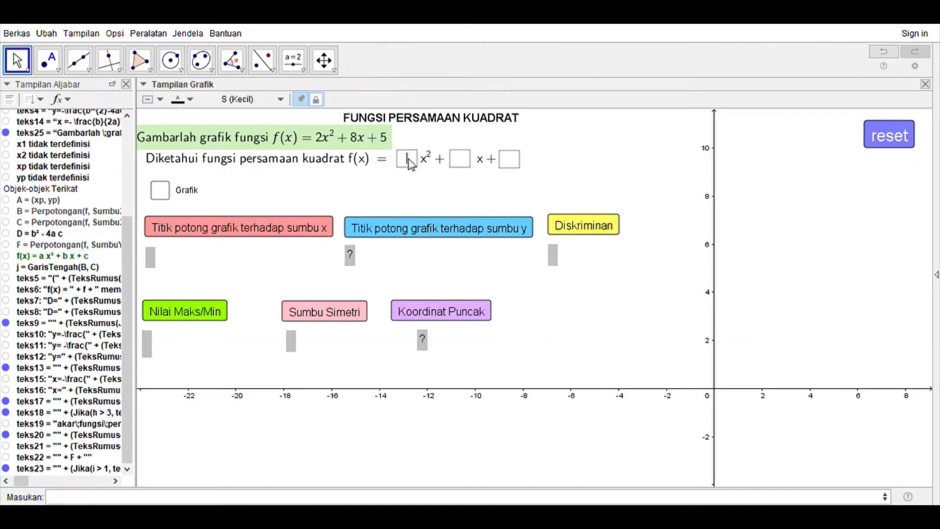
pyautogui.write('2')
pyautogui.click(467, 164)
pyautogui.click(506, 165)
pyautogui.write('5')
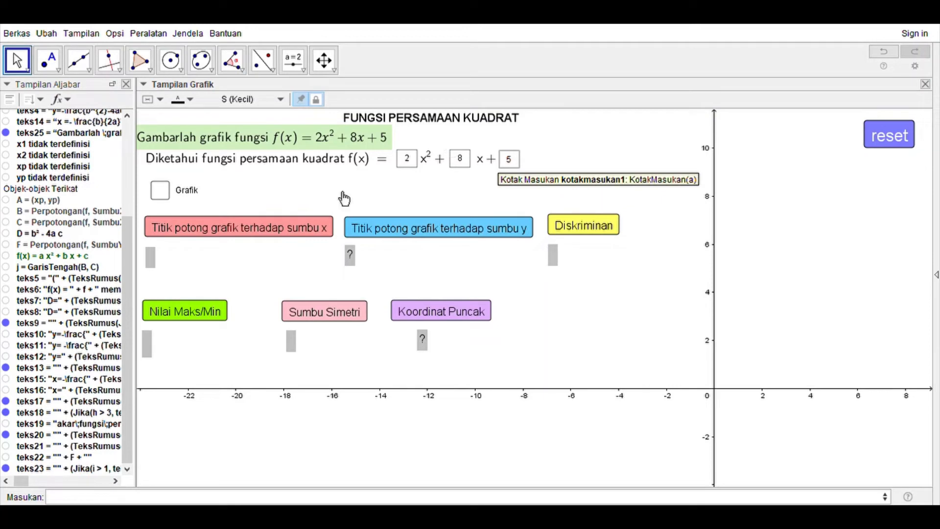
# Step: Reveal the intersection points of f(x) = 2x² + 8x + 5 with the x-axis and the y-axis
pyautogui.click(201, 235)
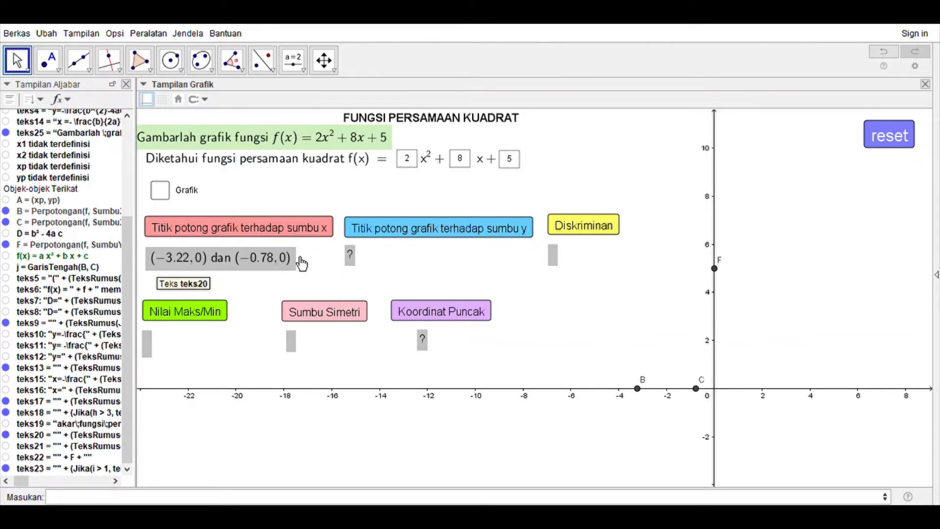
pyautogui.click(430, 237)
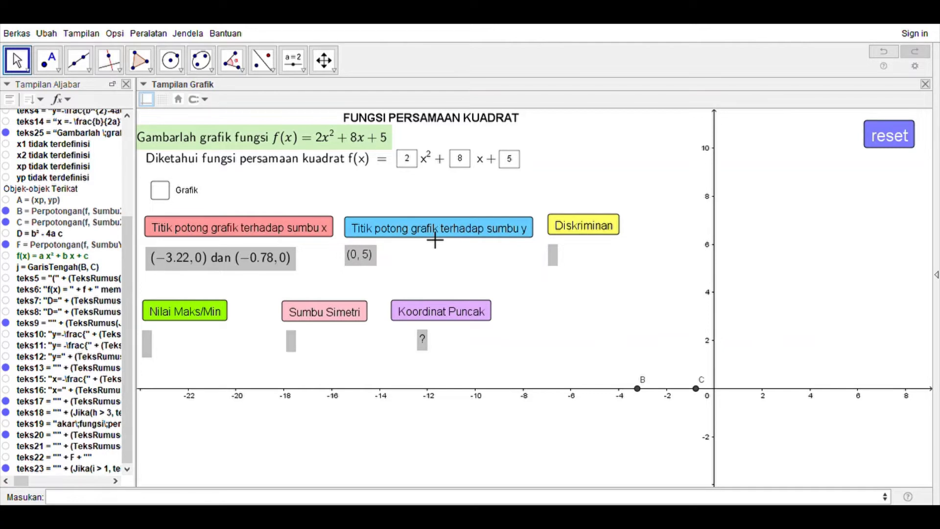
pyautogui.click(362, 272)
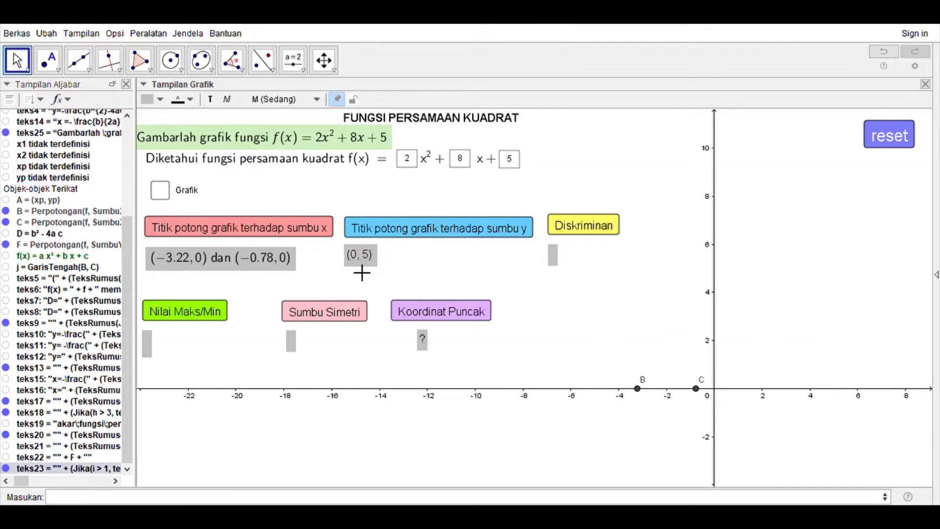
pyautogui.click(362, 273)
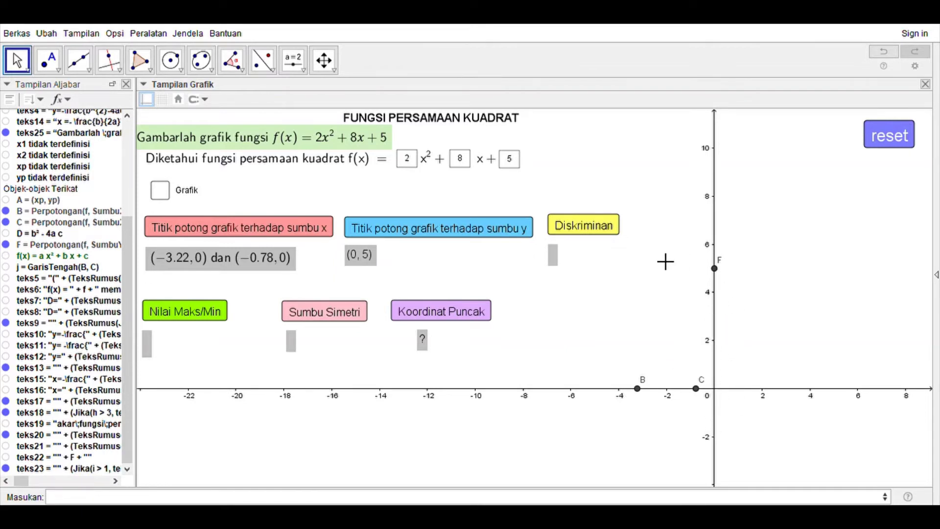
# Step: Reveal the discriminant (Diskriminan) calculation for 2x² + 8x + 5 line by line, from formula to final value
pyautogui.click(594, 229)
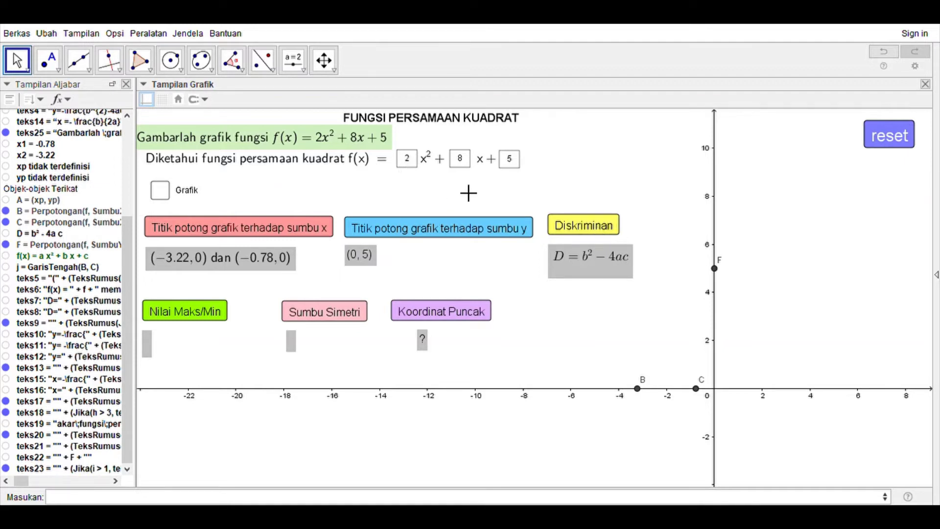
pyautogui.click(606, 236)
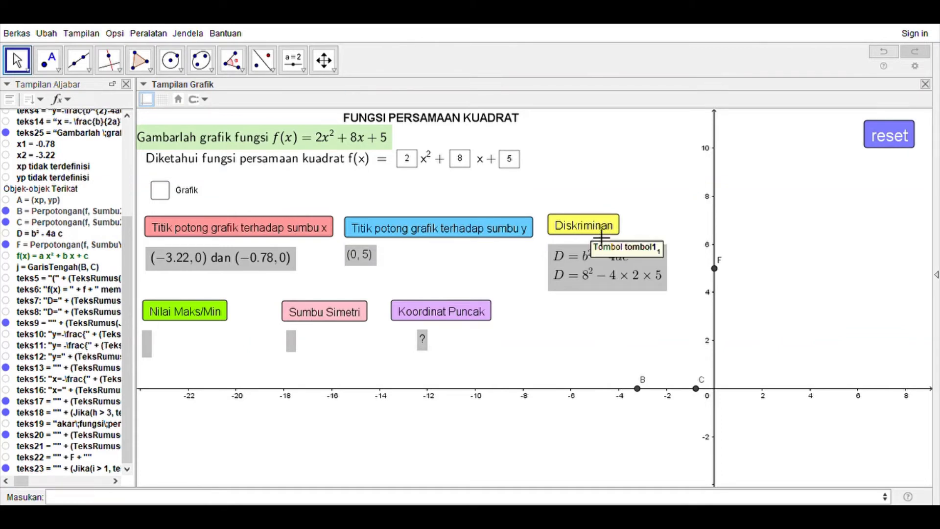
pyautogui.click(602, 237)
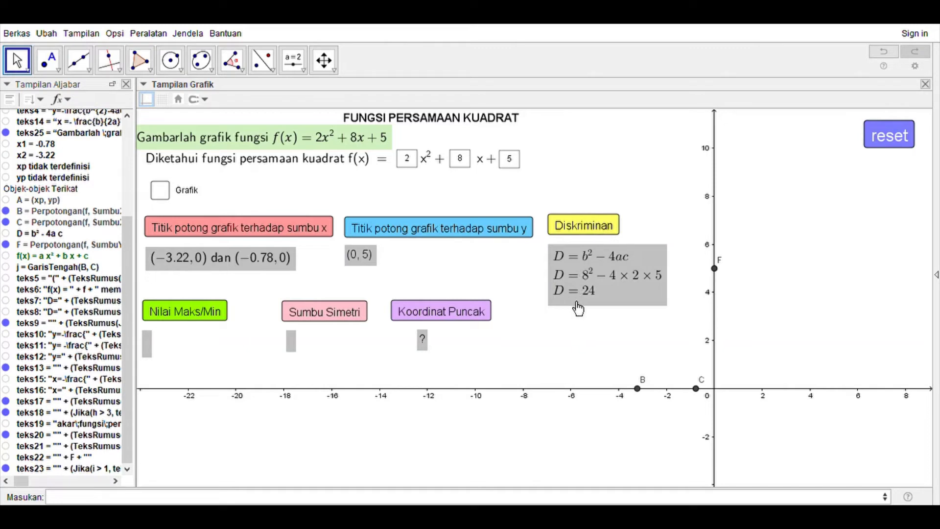
# Step: Reveal every line of the maximum/minimum value (Nilai Maks/Min) calculation for 2x² + 8x + 5
pyautogui.click(211, 316)
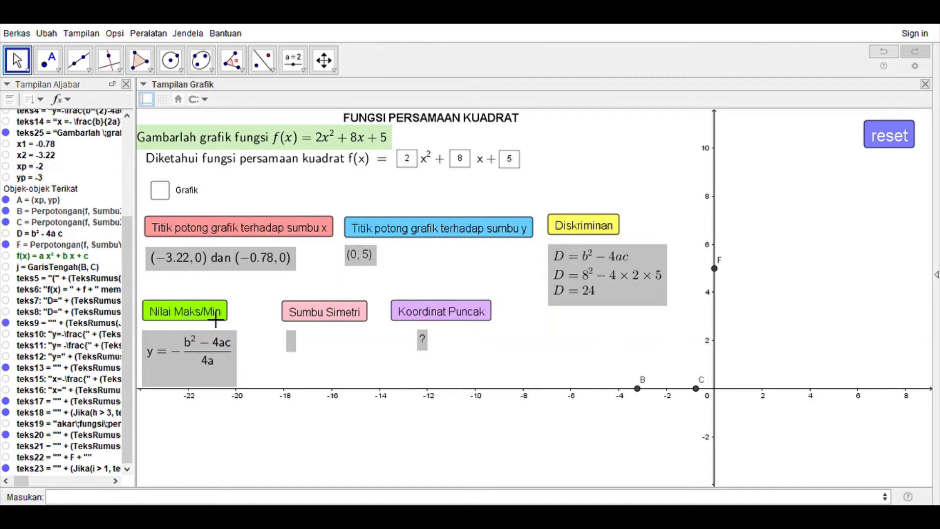
pyautogui.click(214, 320)
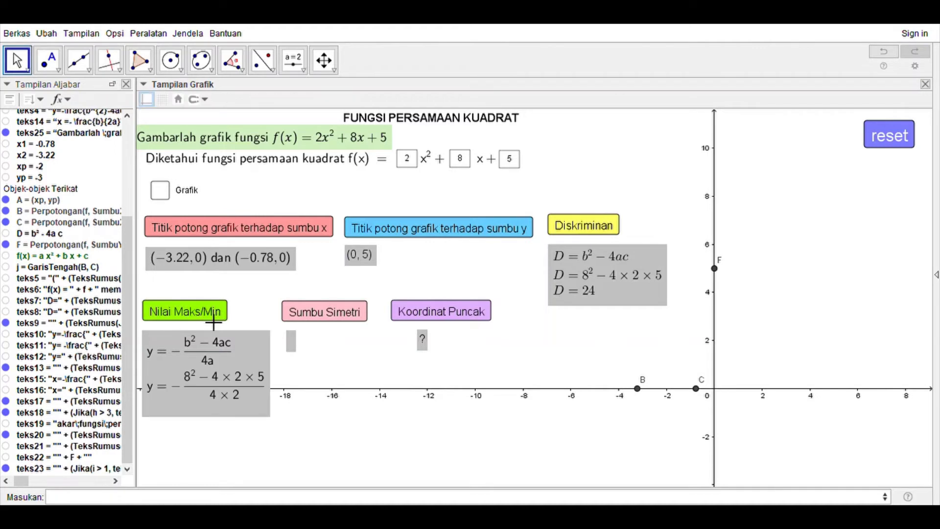
pyautogui.click(214, 320)
pyautogui.click(214, 321)
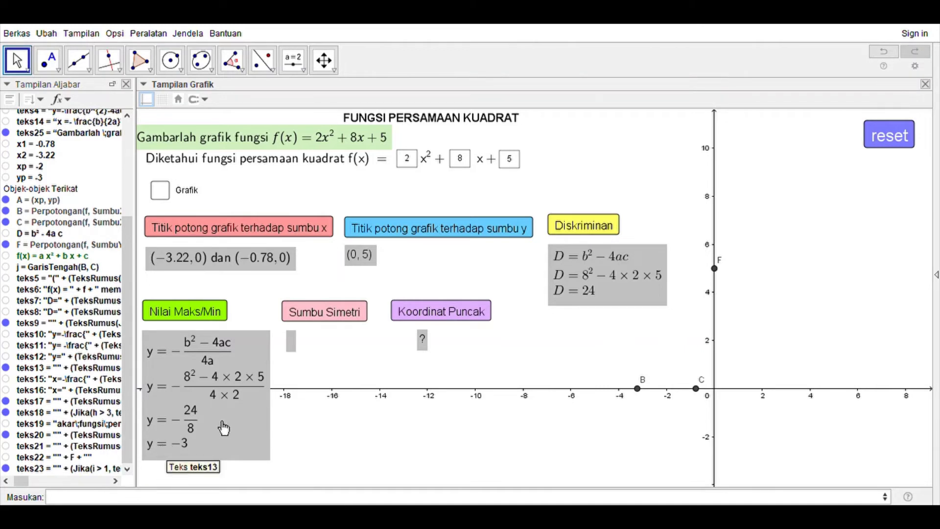
# Step: Reveal the full axis of symmetry (Sumbu Simetri) calculation for 2x² + 8x + 5
pyautogui.click(357, 326)
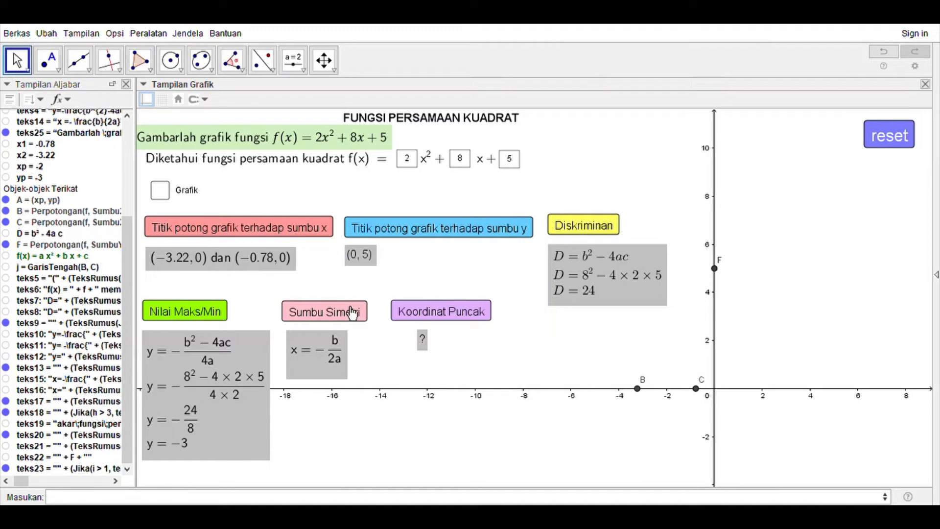
pyautogui.click(327, 312)
pyautogui.click(332, 318)
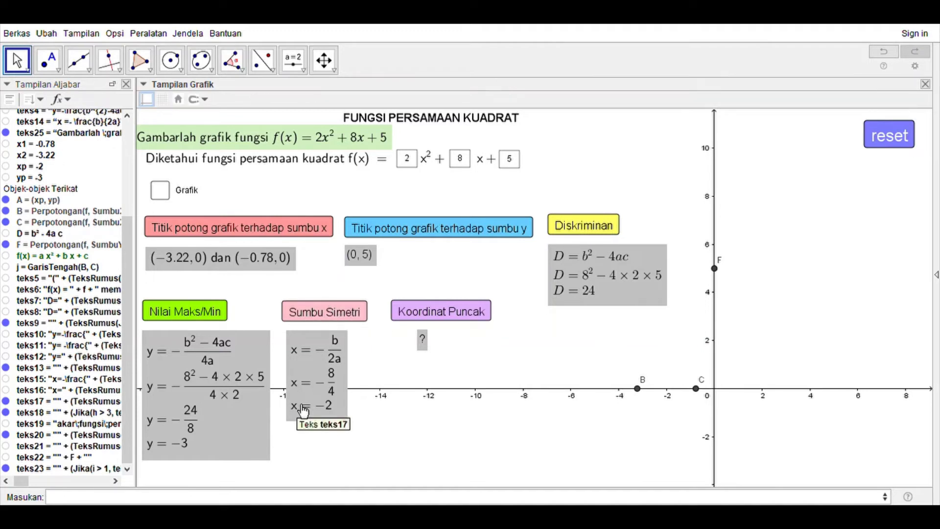
# Step: Show the vertex coordinates (Koordinat Puncak) and display the graph of f(x) = 2x² + 8x + 5
pyautogui.click(425, 317)
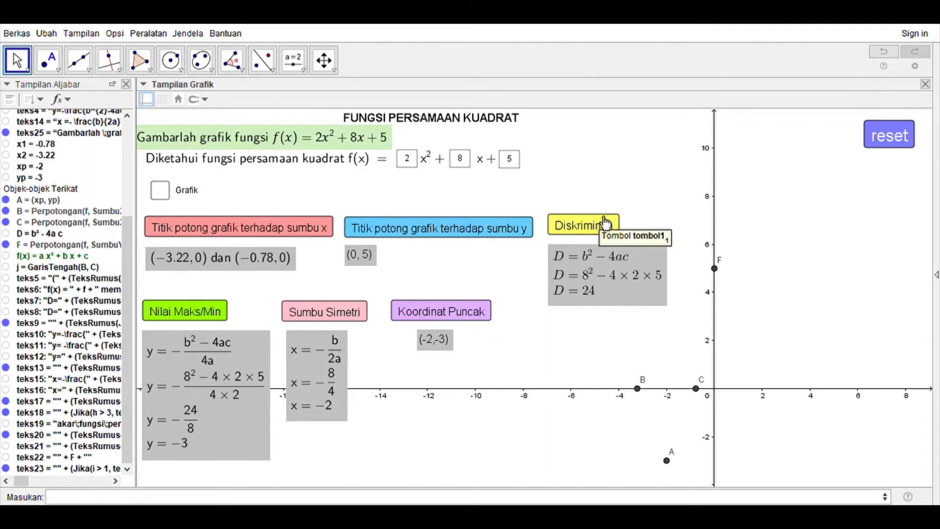
pyautogui.click(163, 196)
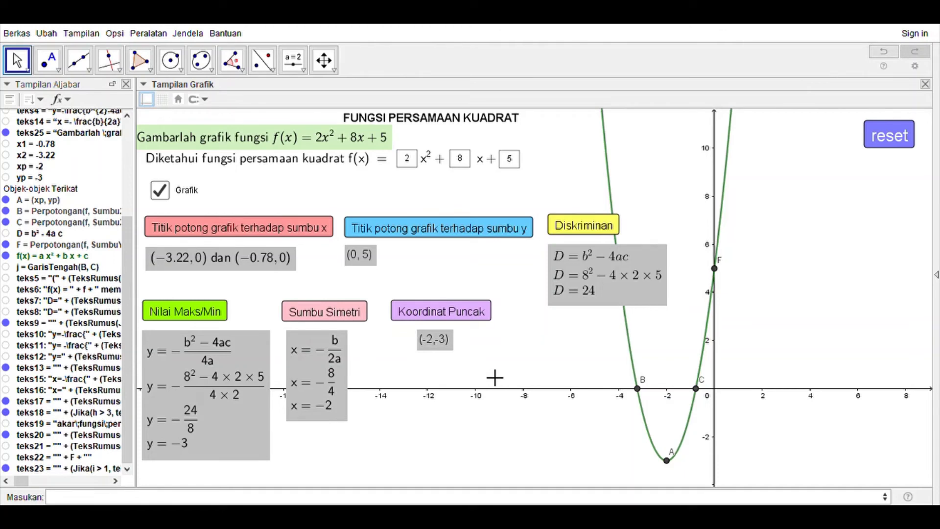
# Step: Reset the coefficients, clear all the revealed results and turn off the graph display
pyautogui.click(891, 147)
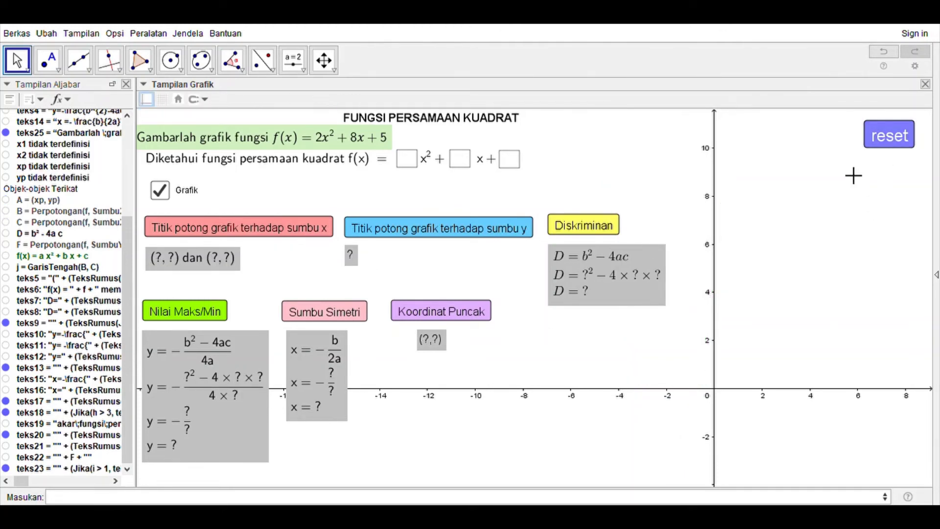
pyautogui.click(268, 233)
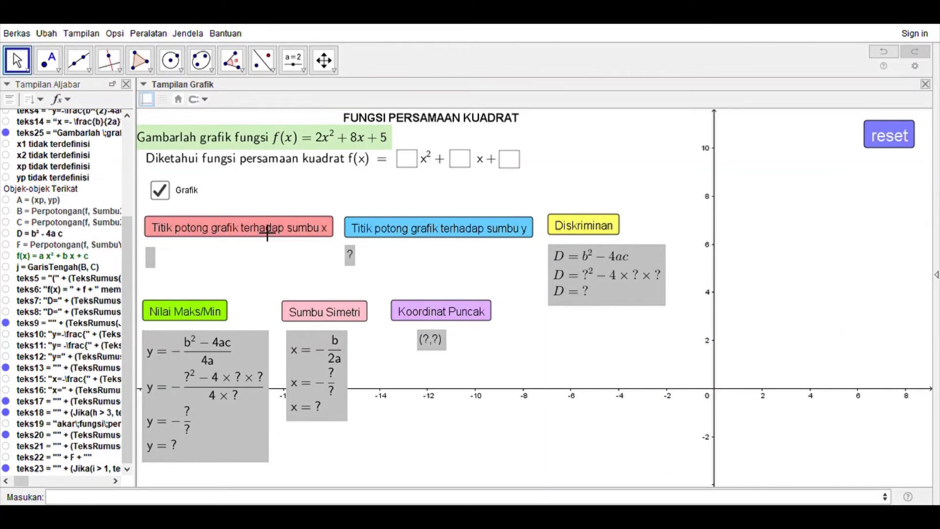
pyautogui.click(619, 230)
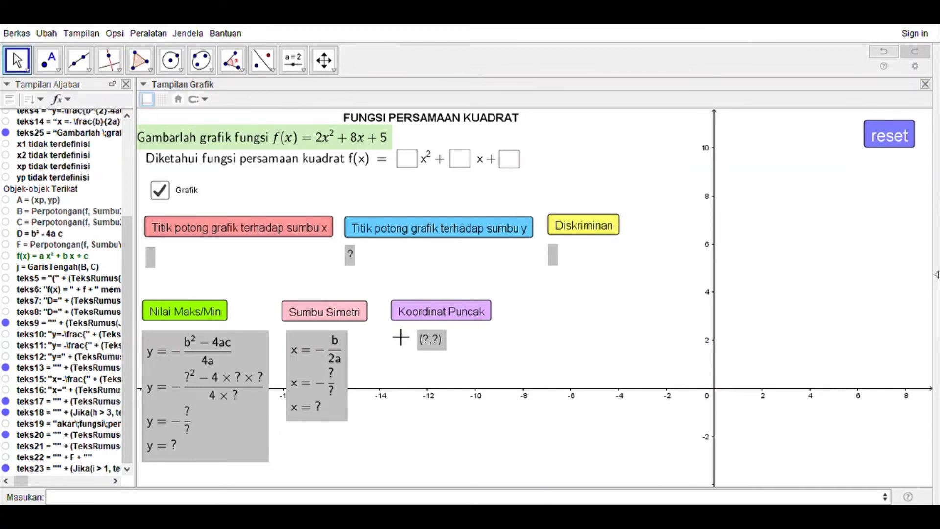
pyautogui.click(214, 314)
pyautogui.click(303, 315)
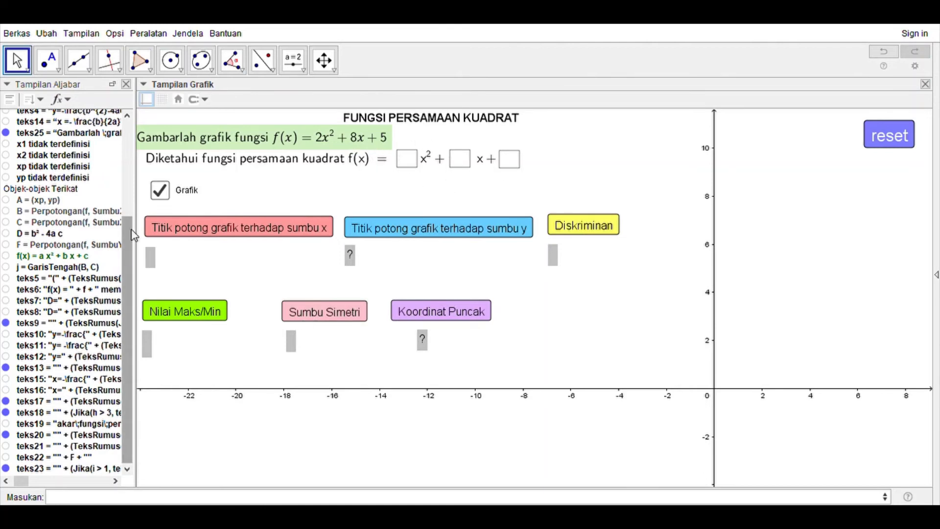
pyautogui.click(162, 192)
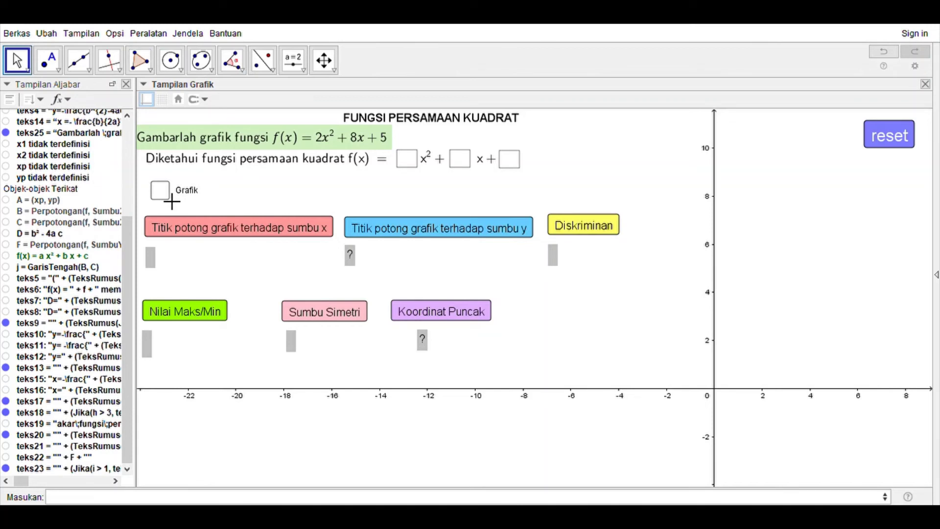
# Step: Enter the coefficients 1, 3 and 5 to define the quadratic function f(x) = x² + 3x + 5
pyautogui.click(411, 162)
pyautogui.write('1')
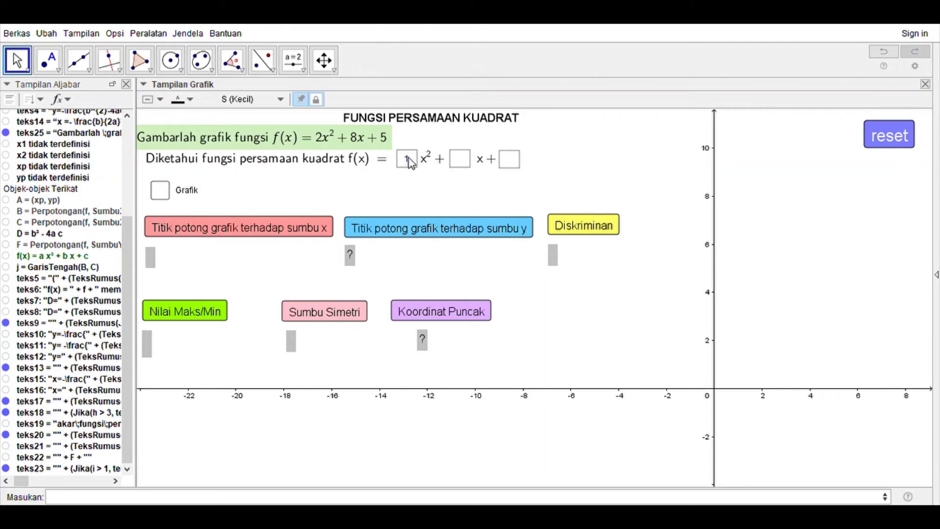
pyautogui.click(467, 161)
pyautogui.write('3')
pyautogui.click(511, 160)
pyautogui.write('5')
# Step: Reveal the x-axis and y-axis intersection results for the function f(x) = x² + 3x + 5
pyautogui.click(253, 228)
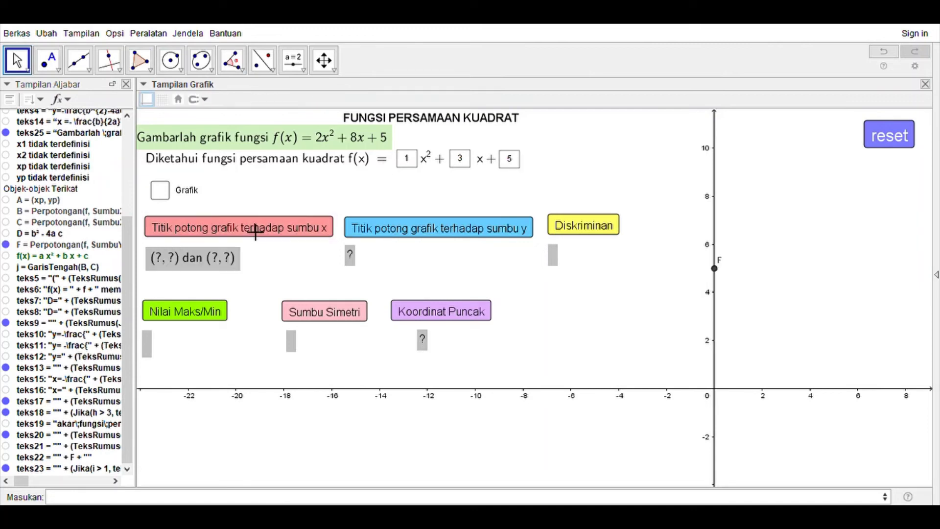
pyautogui.click(390, 238)
pyautogui.click(390, 238)
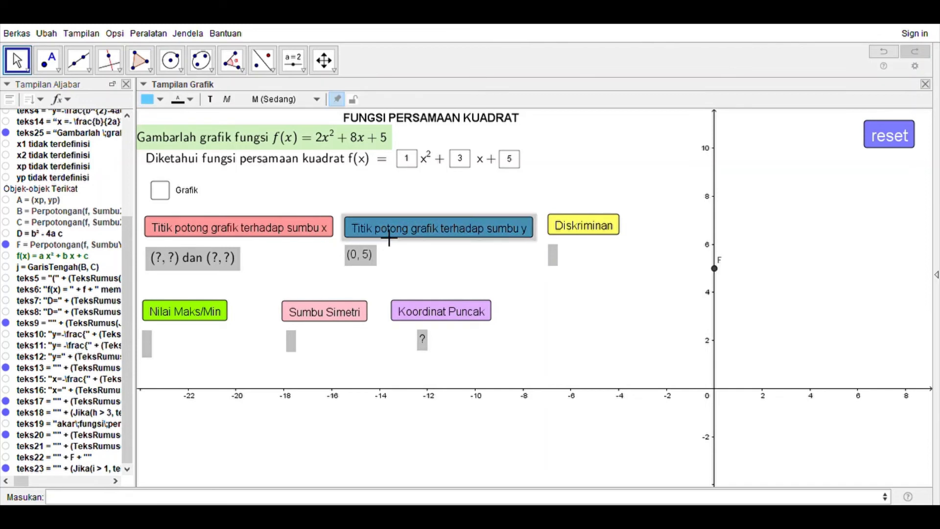
# Step: Reveal the complete discriminant (Diskriminan) calculation for x² + 3x + 5
pyautogui.click(596, 232)
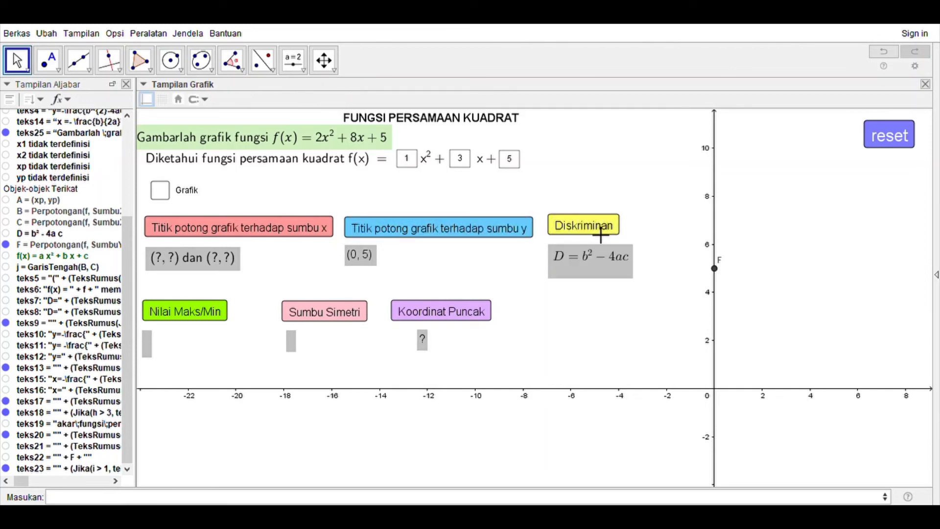
pyautogui.click(596, 232)
pyautogui.click(597, 232)
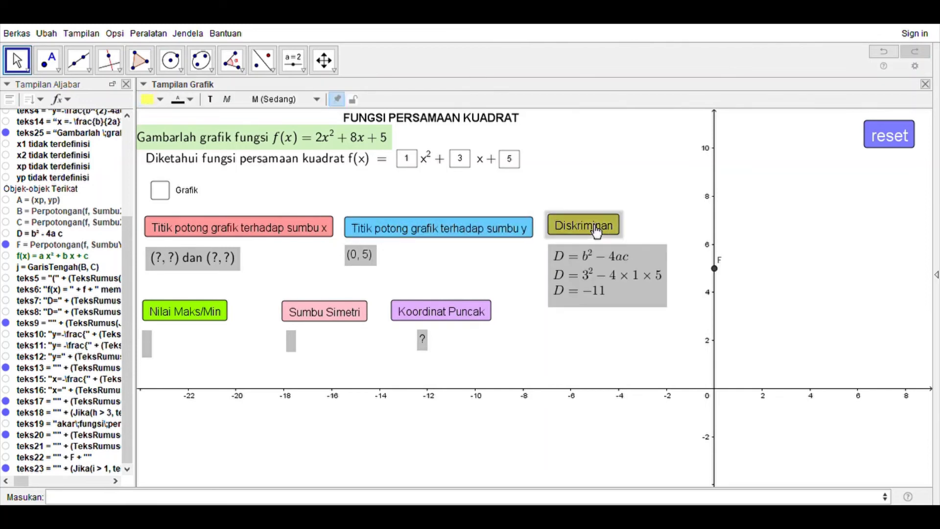
# Step: Reveal all lines of the maximum/minimum value (Nilai Maks/Min) calculation for x² + 3x + 5
pyautogui.click(224, 315)
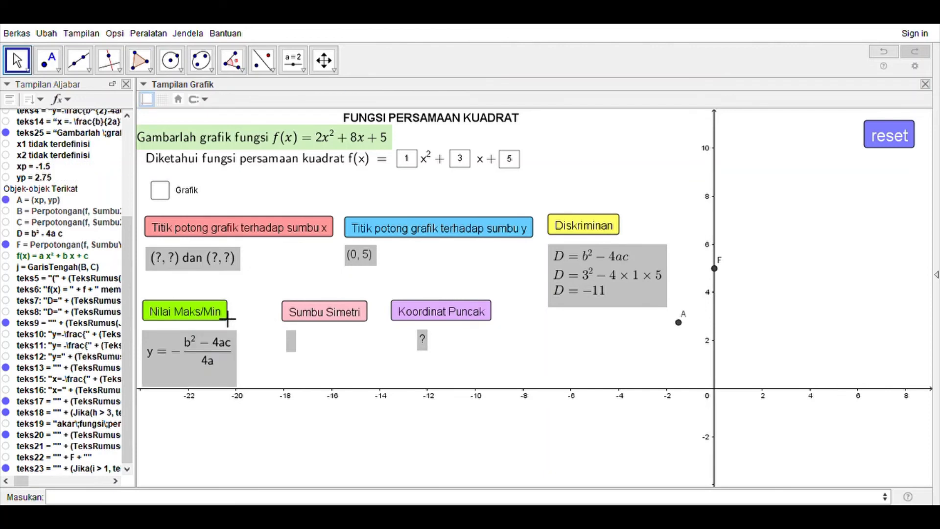
pyautogui.click(226, 316)
pyautogui.click(225, 316)
pyautogui.click(226, 316)
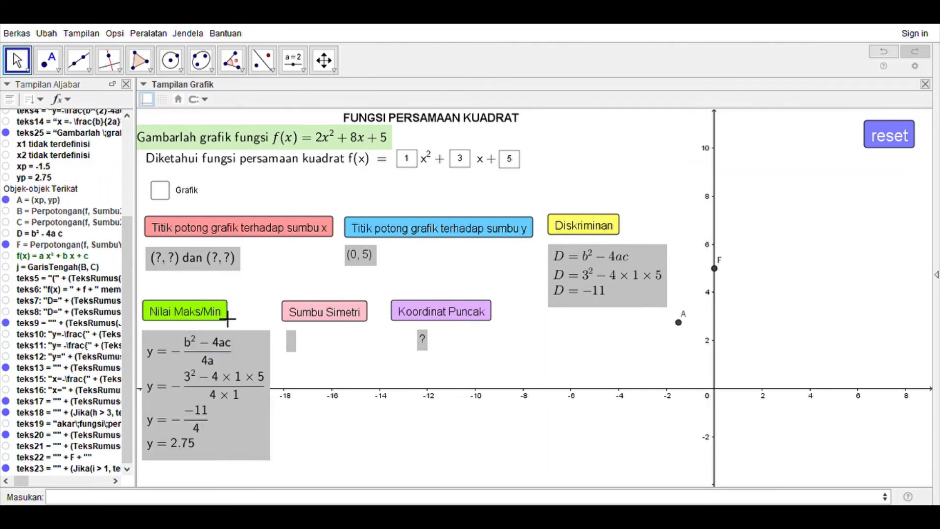
# Step: Reveal the complete axis of symmetry (Sumbu Simetri) calculation for x² + 3x + 5
pyautogui.click(345, 316)
pyautogui.click(346, 321)
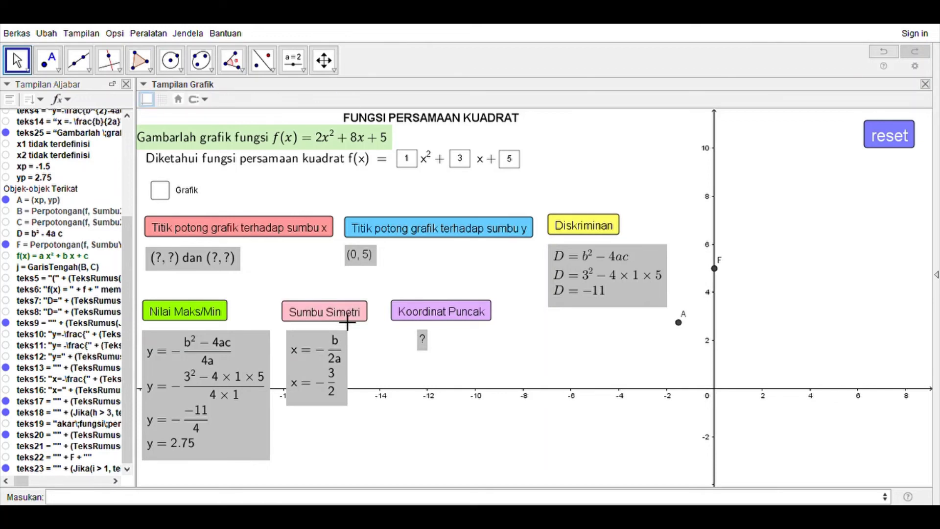
pyautogui.click(346, 321)
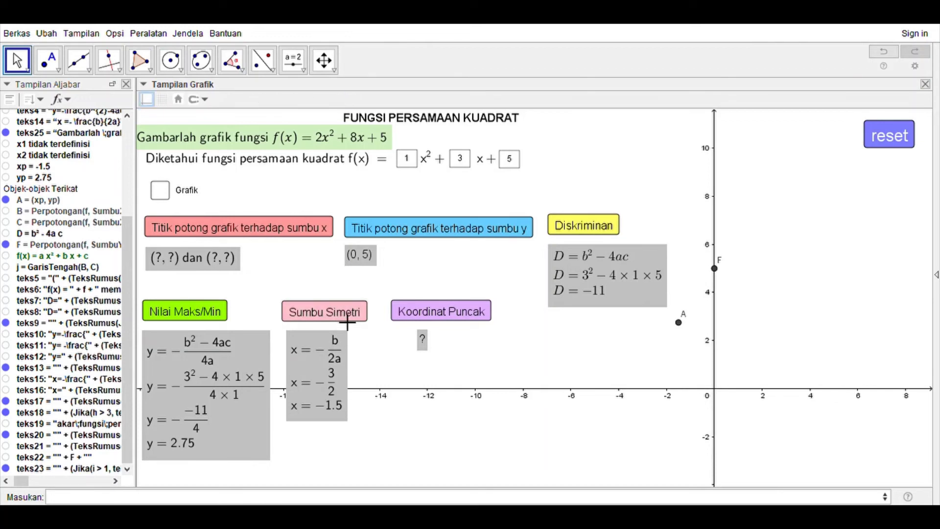
# Step: Show the vertex coordinates (Koordinat Puncak) and display the graph of f(x) = x² + 3x + 5
pyautogui.click(440, 316)
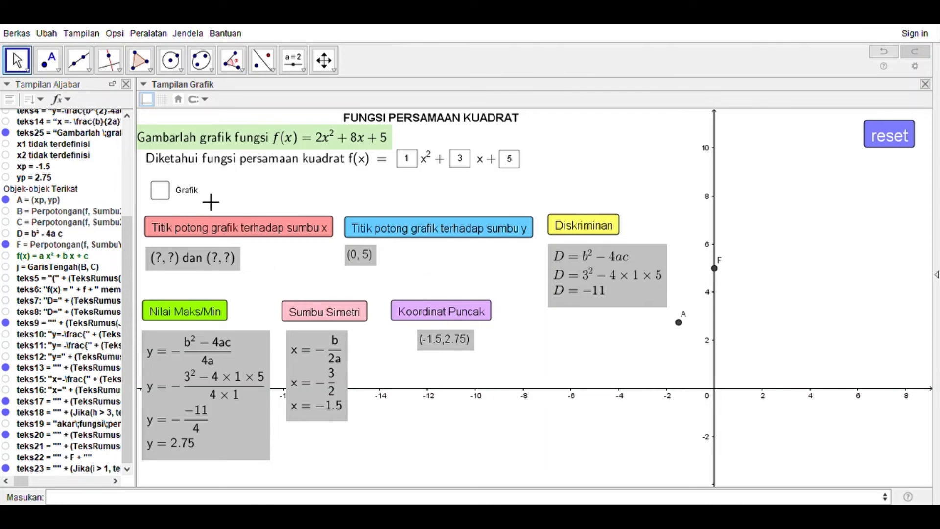
pyautogui.click(181, 196)
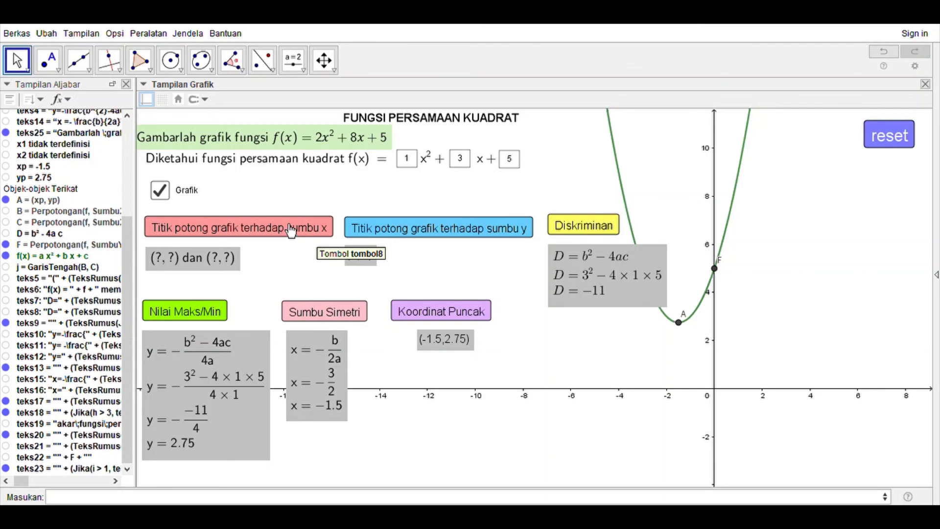
pyautogui.click(483, 234)
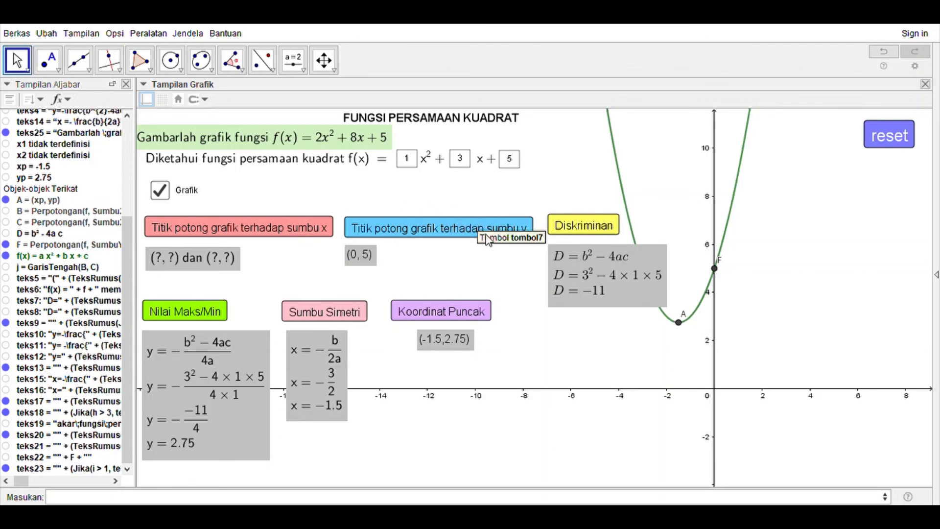